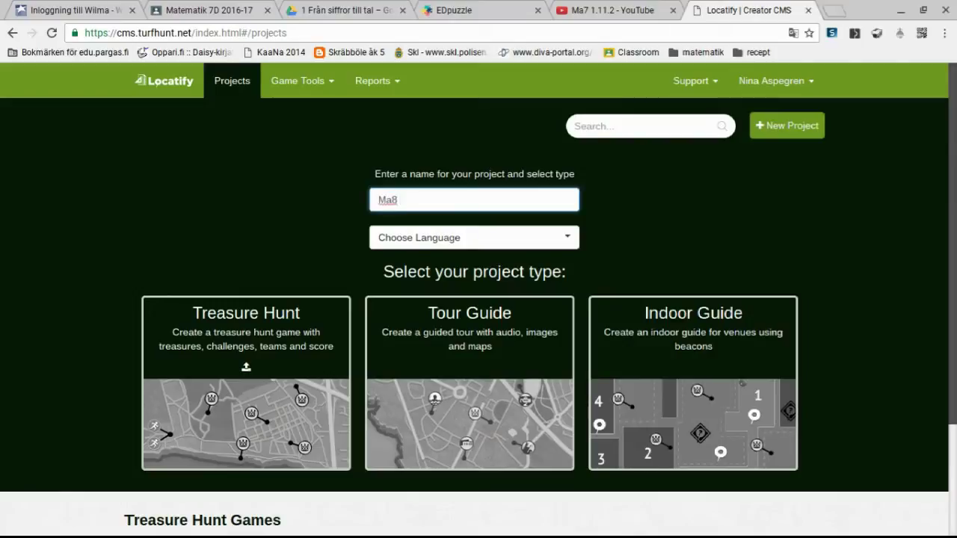
Create a Treasure Hunt project named "Ma8 procent" with Swedish as its language
type("procent")
left_click(570, 243)
scroll(527, 293, "down", 2)
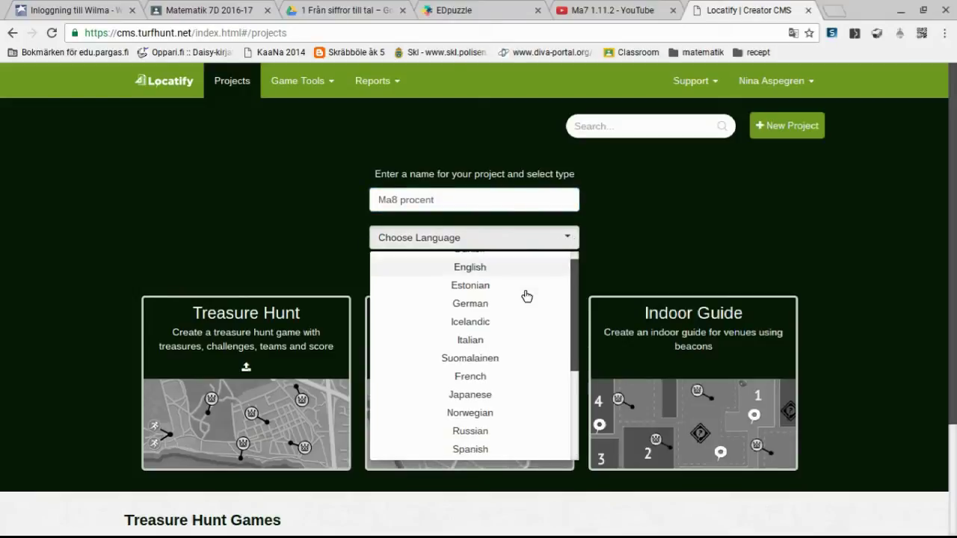
scroll(527, 296, "down", 3)
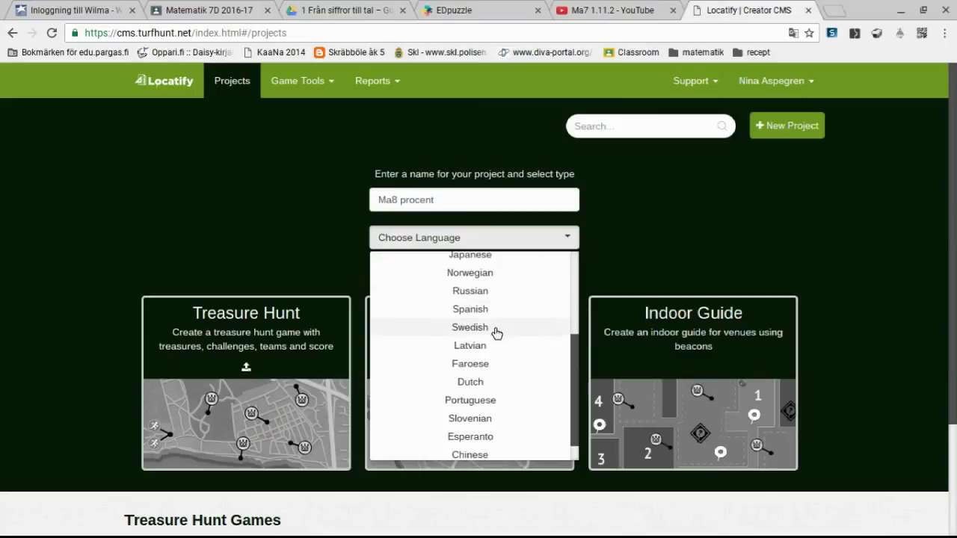
left_click(479, 331)
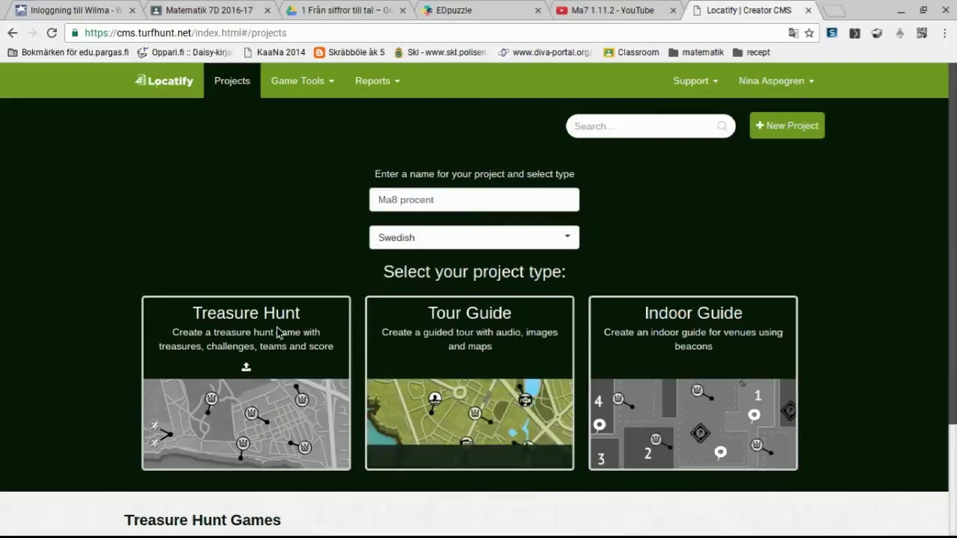
left_click(239, 324)
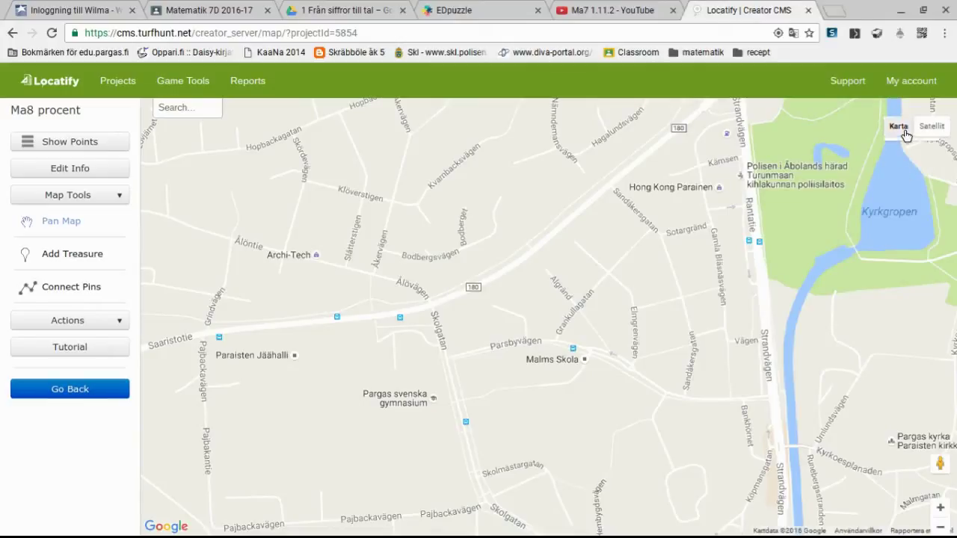
Display the map as satellite imagery and place a treasure pin just north of Pargas svenska gymnasium, near the running track
left_click(936, 129)
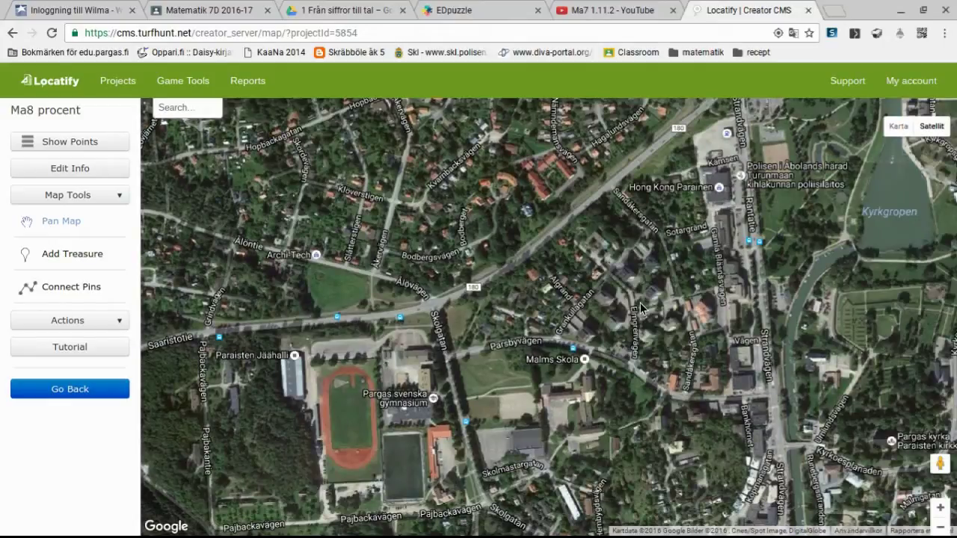
left_click_drag(649, 307, 669, 290)
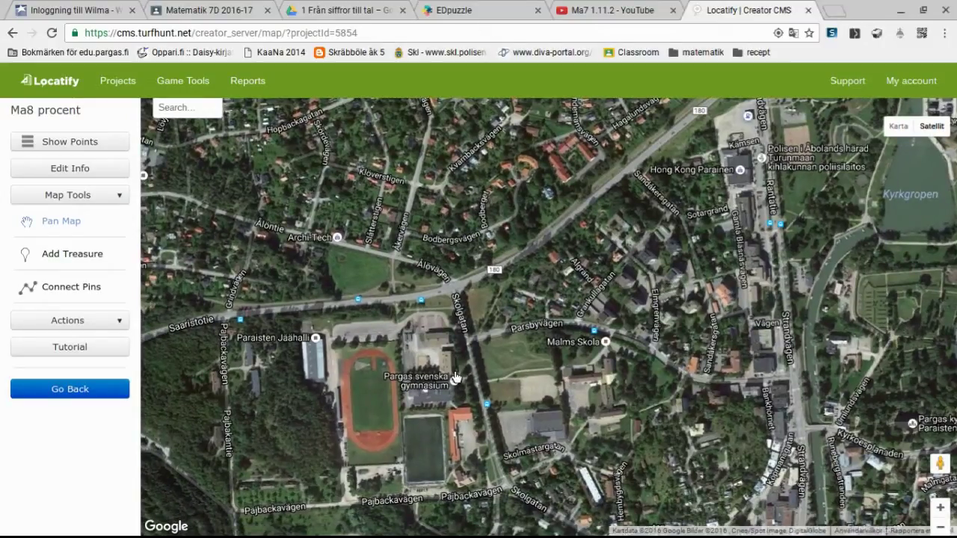
left_click(66, 259)
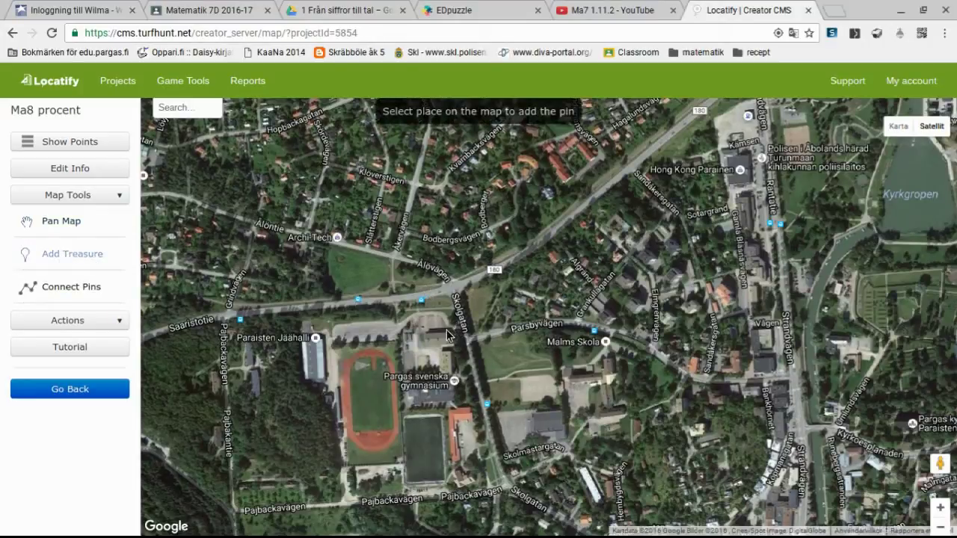
left_click(401, 330)
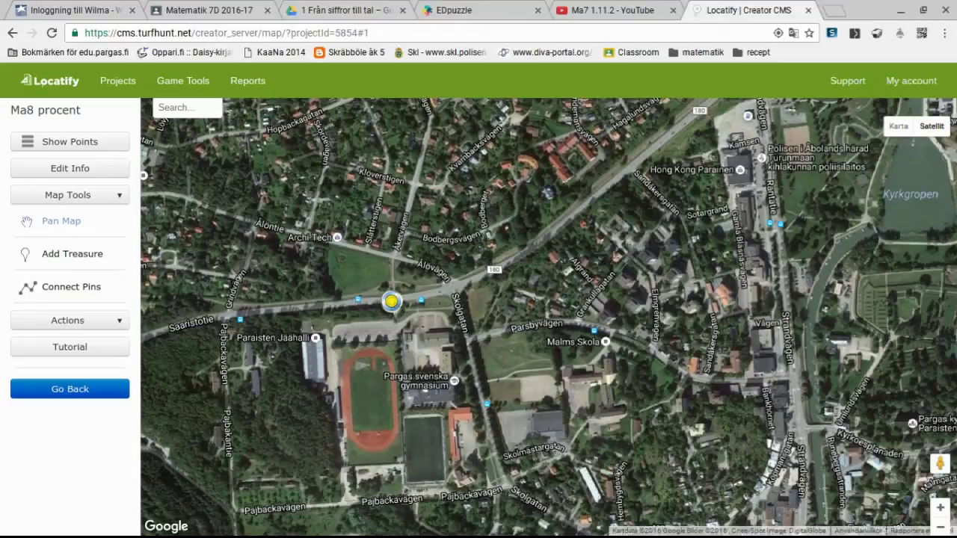
Open the new treasure pin's information and set its active radius to 15
left_click(397, 308)
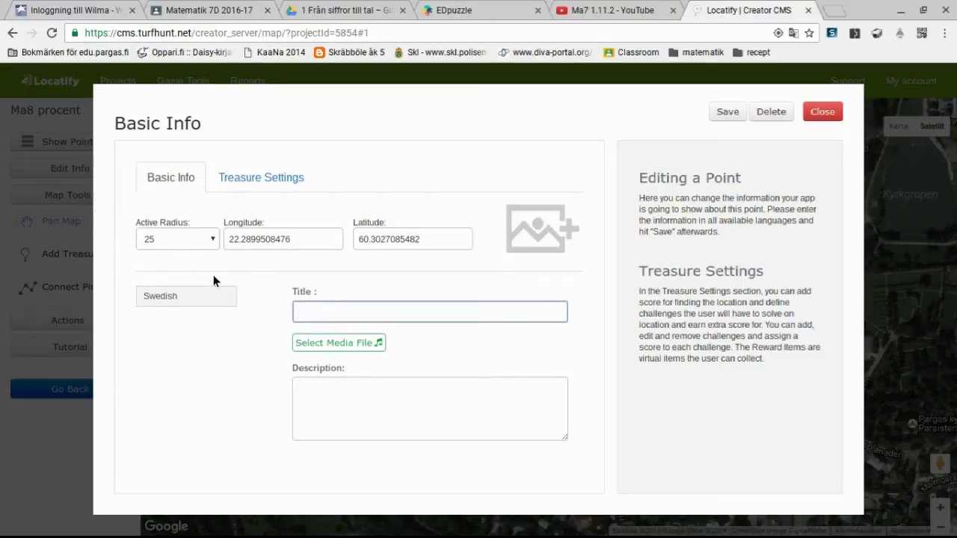
left_click(216, 243)
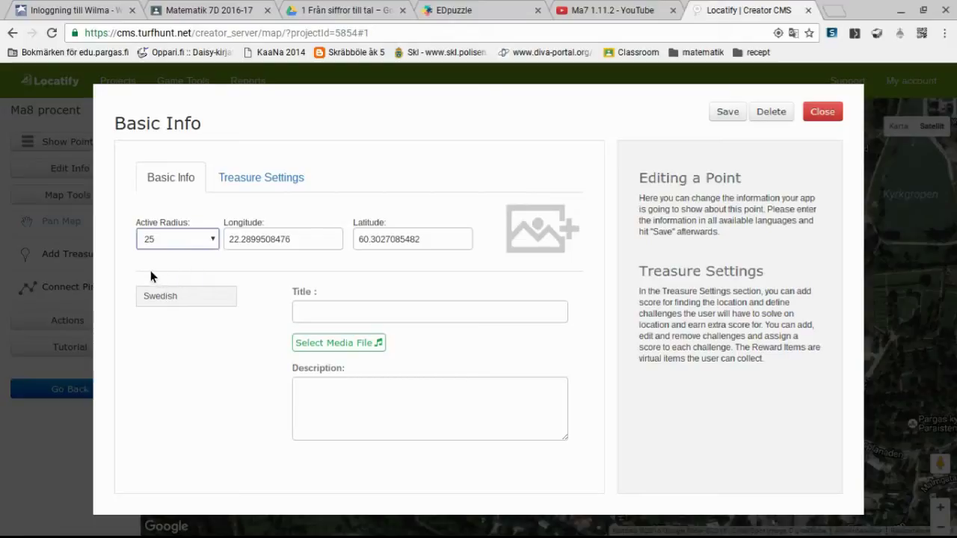
key("Up")
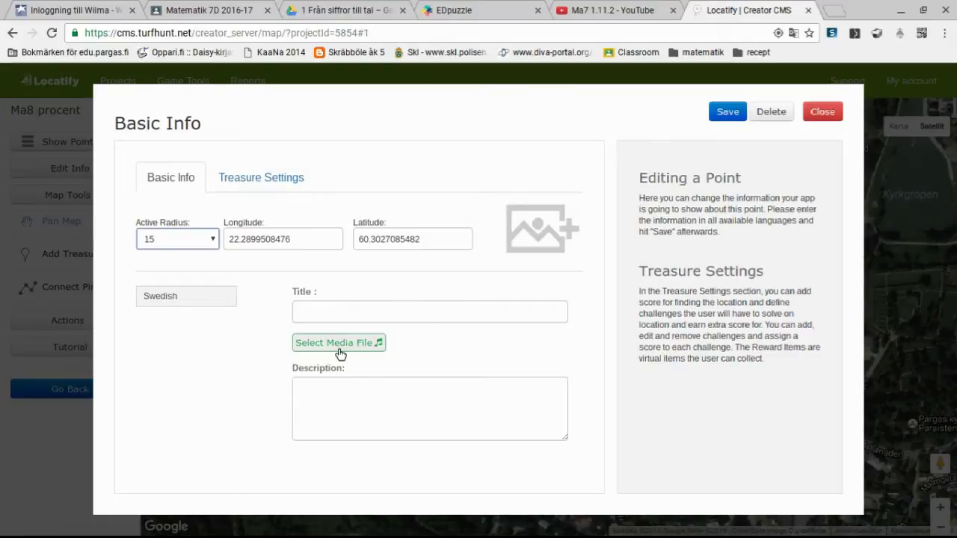
In the treasure settings, keep the score for finding the treasure at 1 and add a challenge
left_click(276, 182)
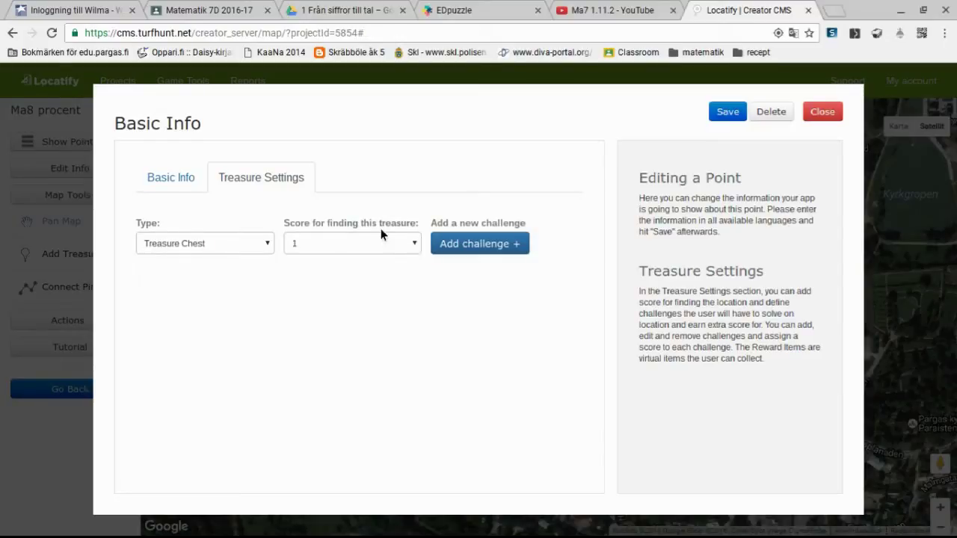
left_click(417, 249)
left_click(518, 248)
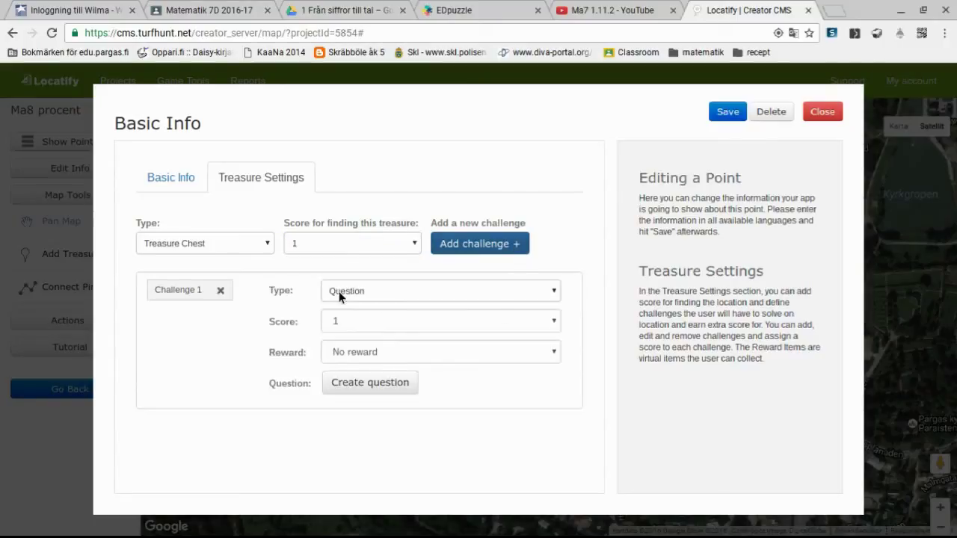
Try Memory game as the challenge type, inspect its difficulty setting, and return the type to Question
left_click(558, 291)
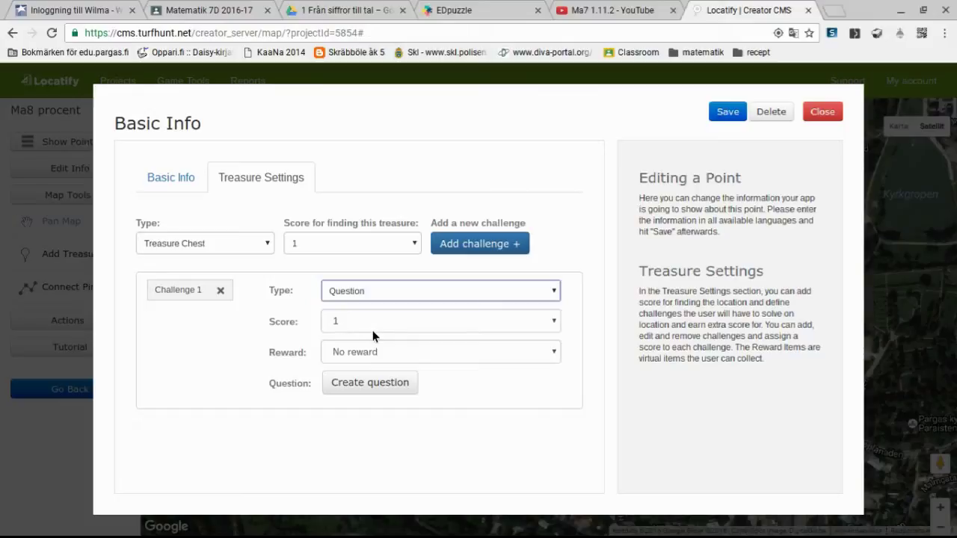
key("Down")
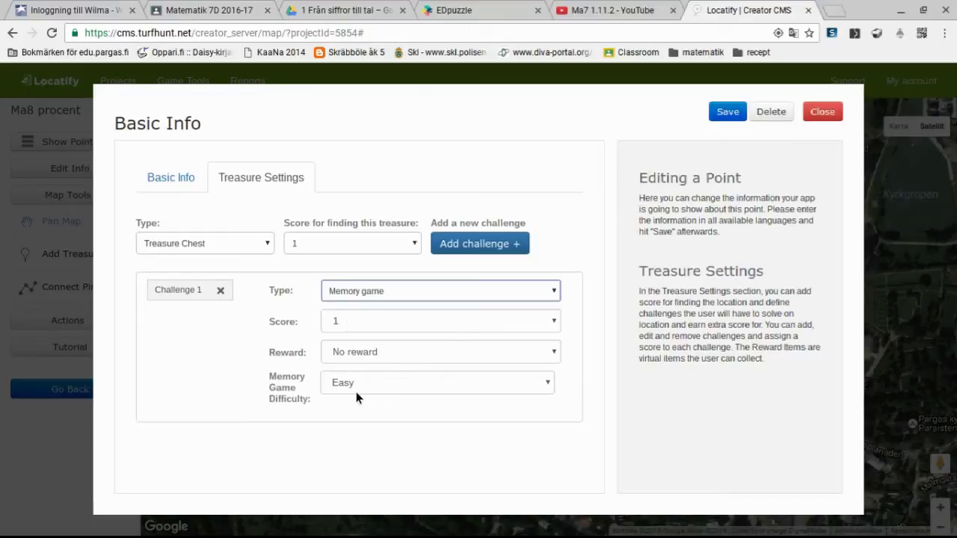
left_click(547, 384)
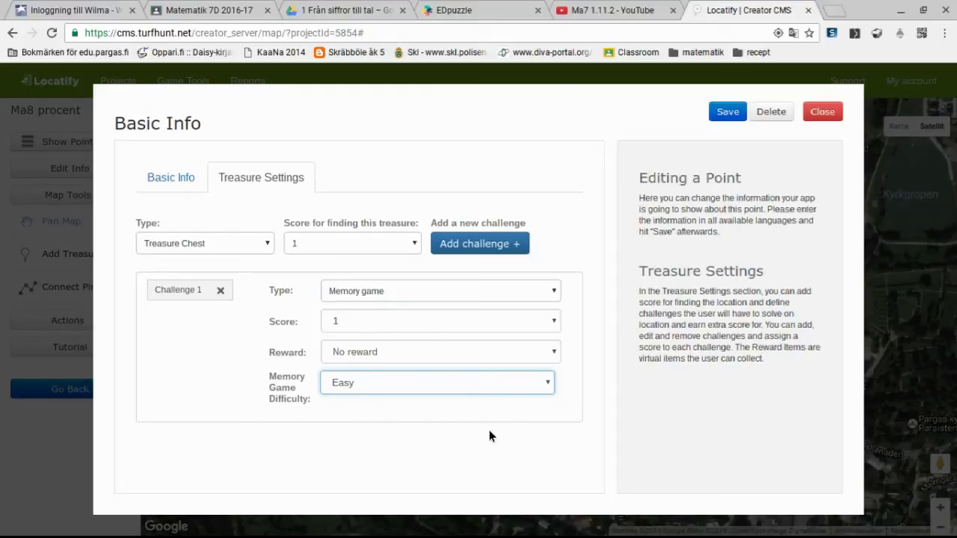
left_click(556, 292)
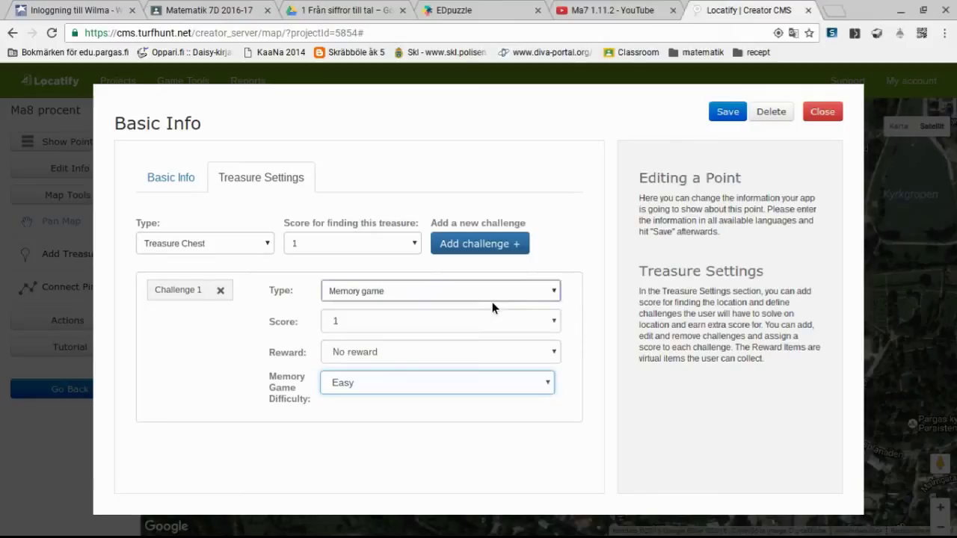
left_click(346, 314)
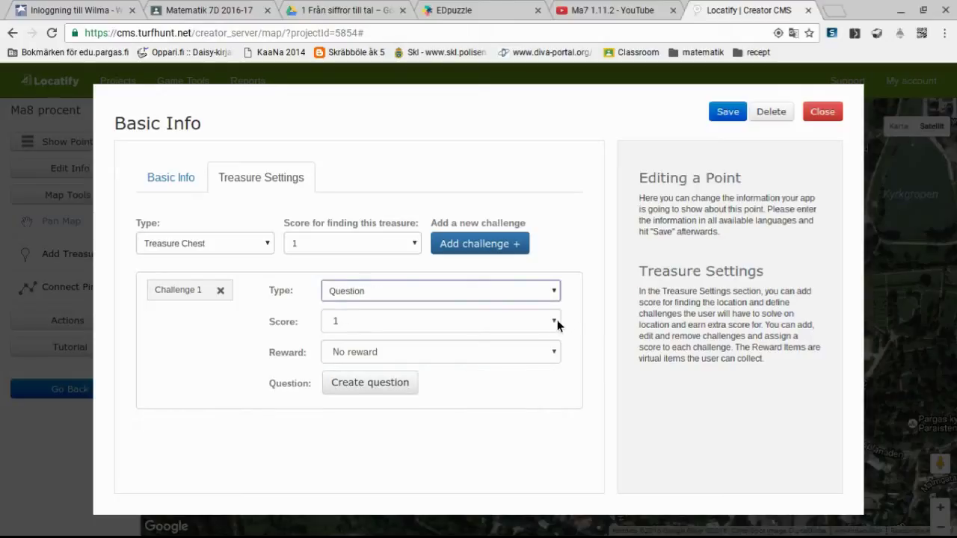
Set the question challenge's score to 2 and leave it with no reward
left_click(557, 320)
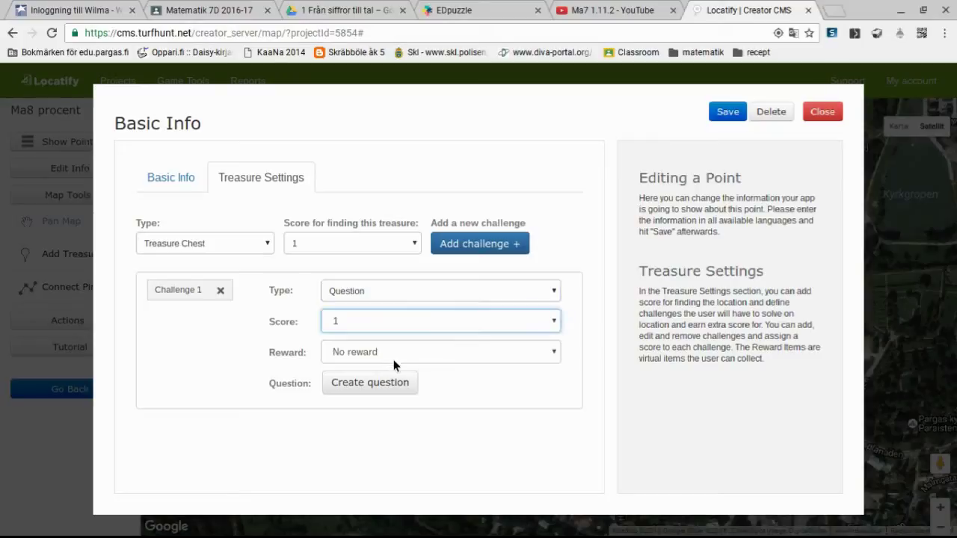
key("Down")
left_click(555, 351)
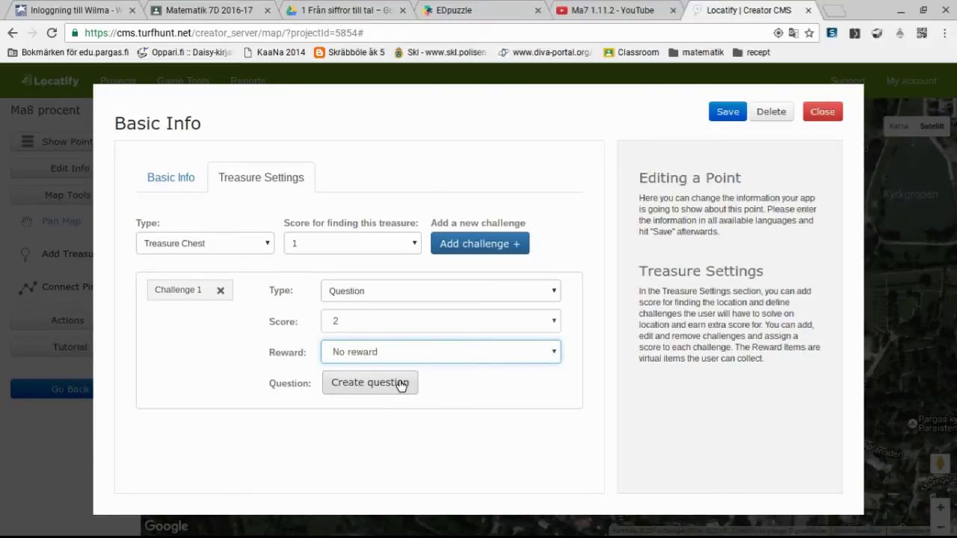
Start a new Swedish question in the challenge's question bank with the text "Hur mycket är 10% av 500?"
left_click(367, 385)
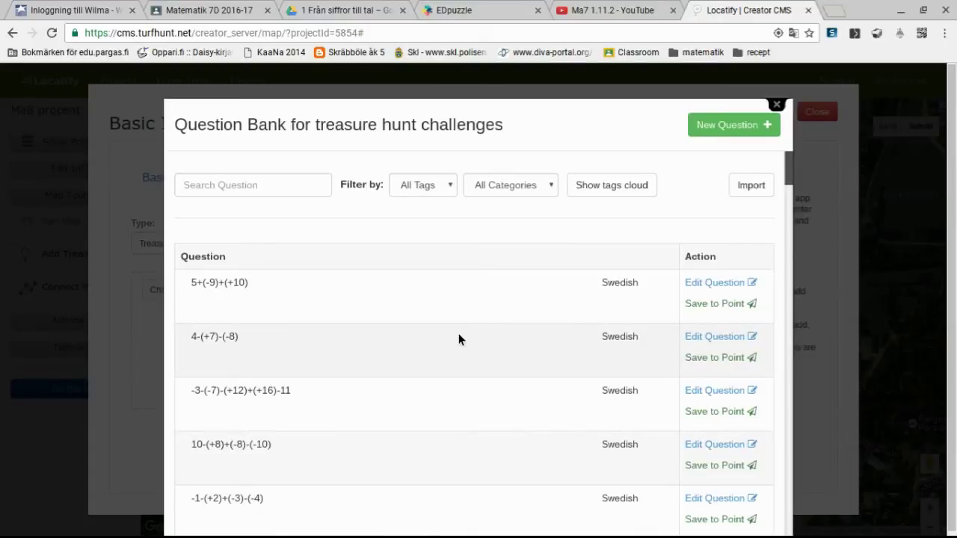
scroll(458, 334, "down", 3)
scroll(458, 335, "down", 3)
scroll(459, 334, "up", 1)
scroll(459, 335, "up", 5)
left_click(740, 132)
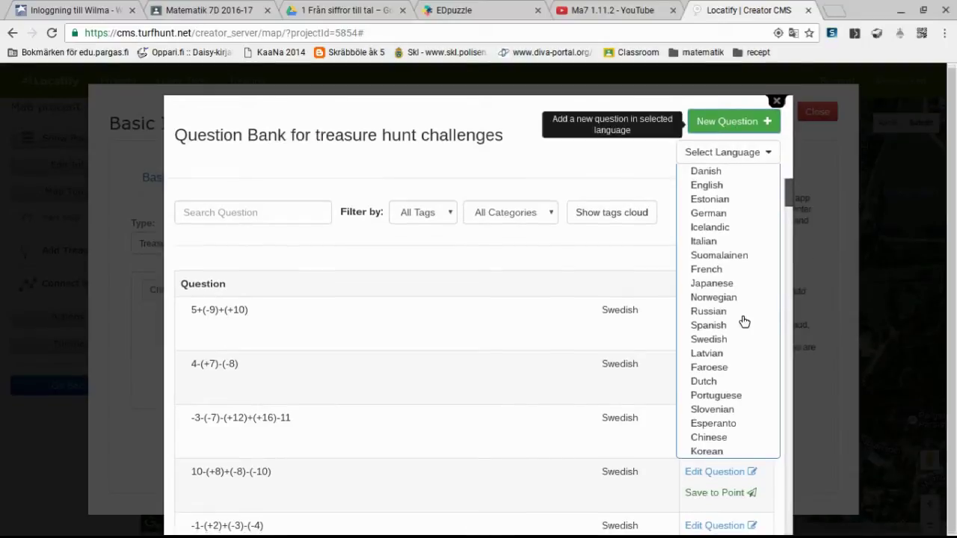
left_click(709, 341)
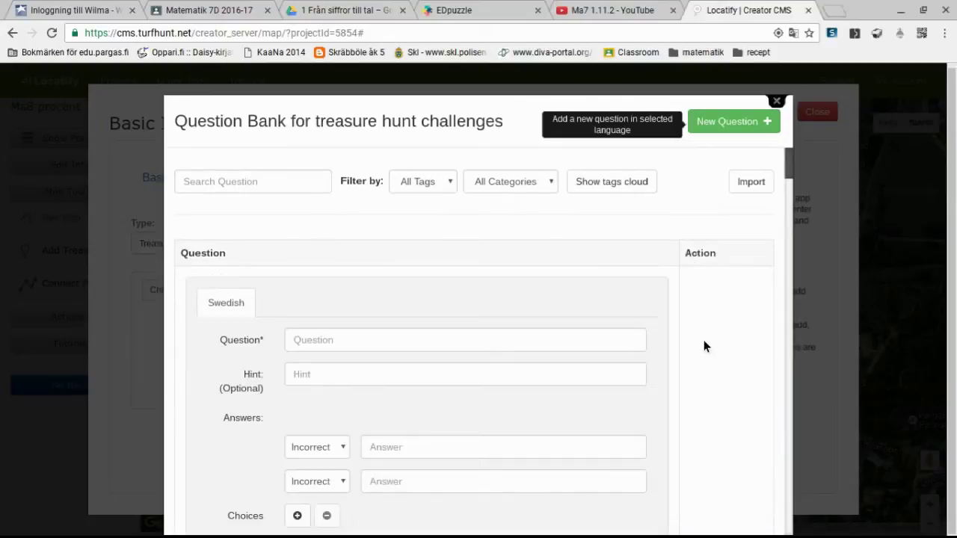
left_click(358, 346)
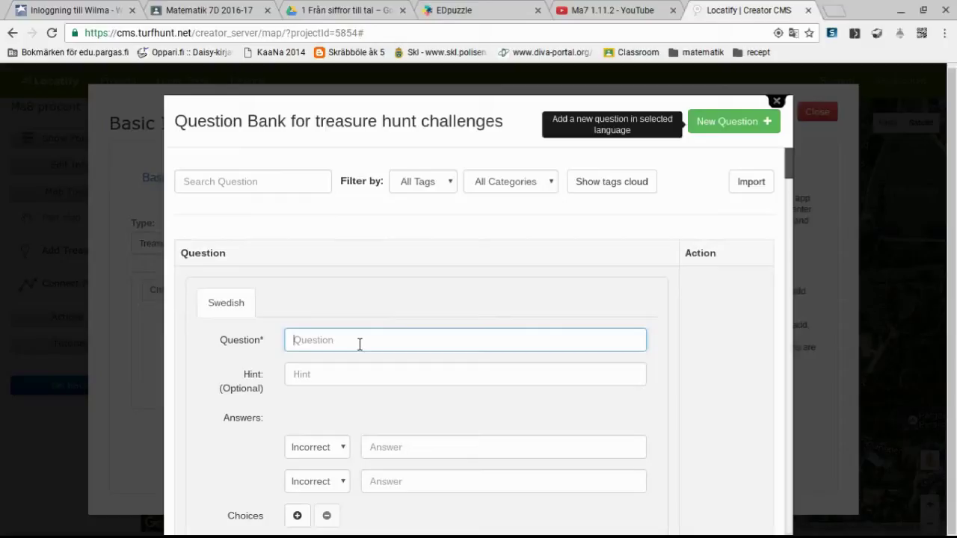
type("Hur mycket är 10% av 500?")
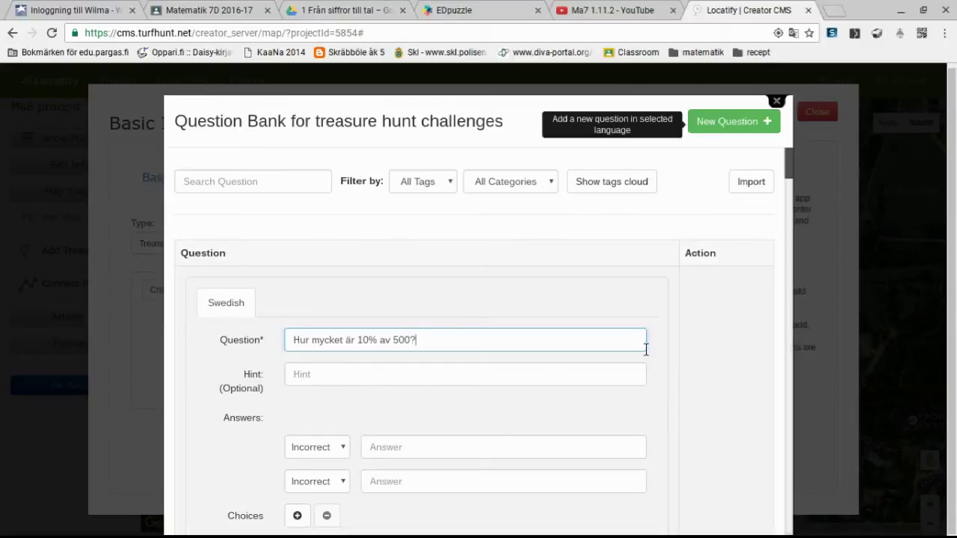
Give the question four answer choices: 100, 55, 50 and 150
scroll(647, 349, "down", 1)
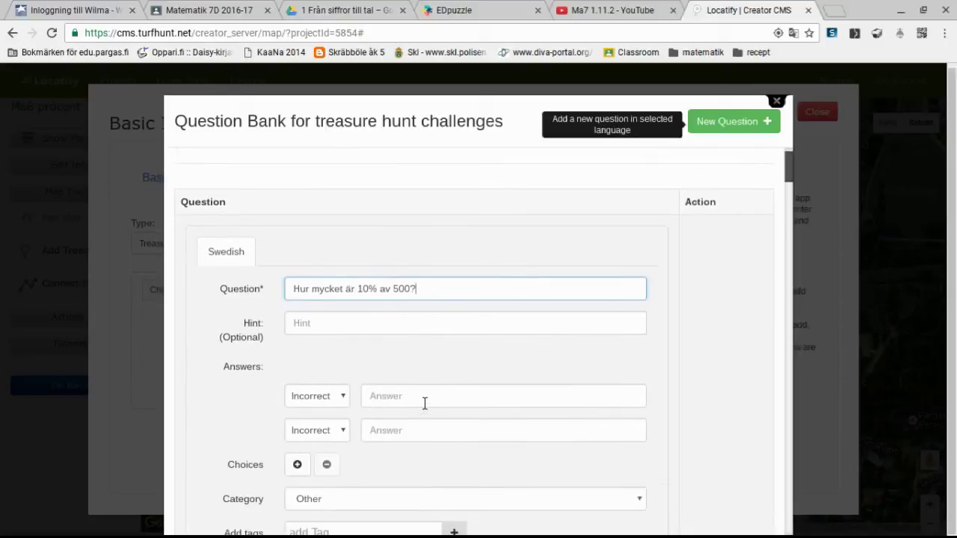
left_click(420, 404)
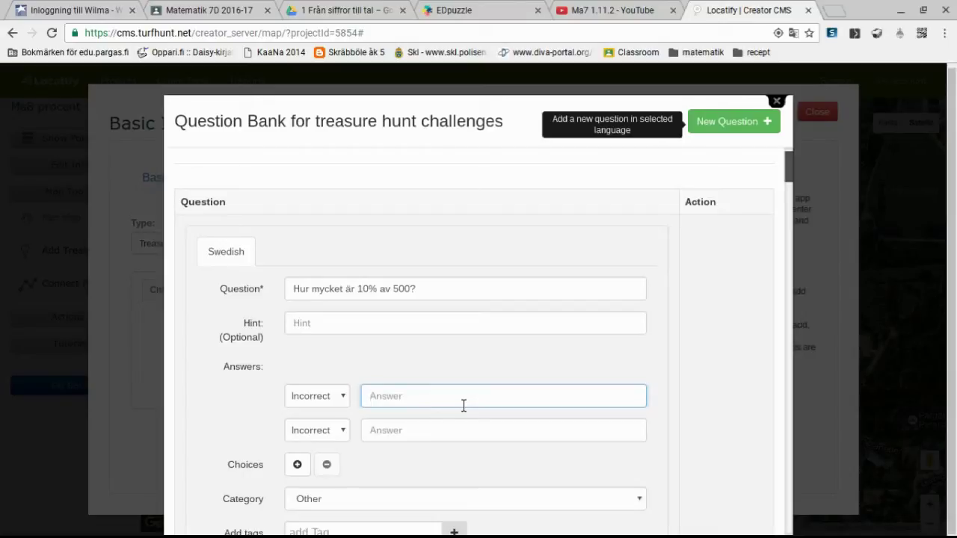
type("1")
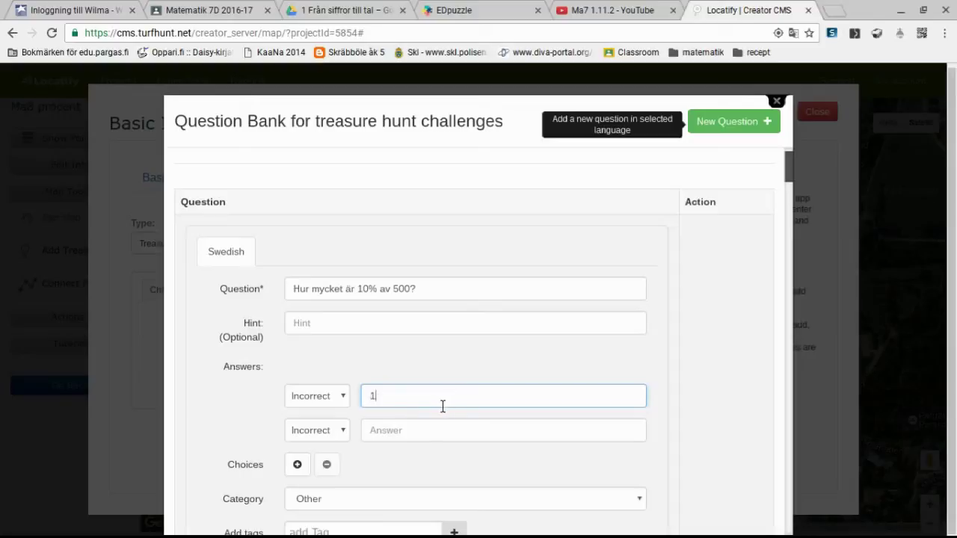
type("00")
left_click(506, 436)
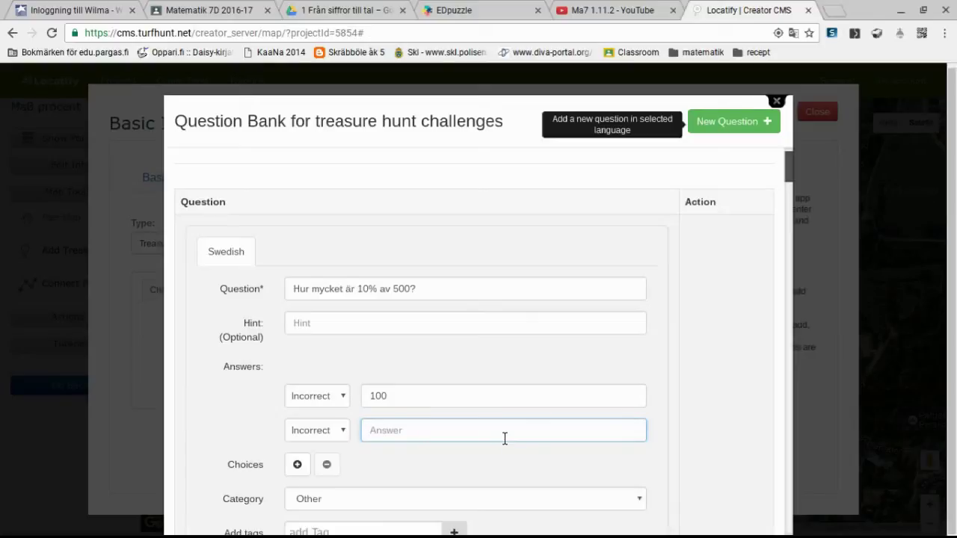
type("55")
left_click(299, 465)
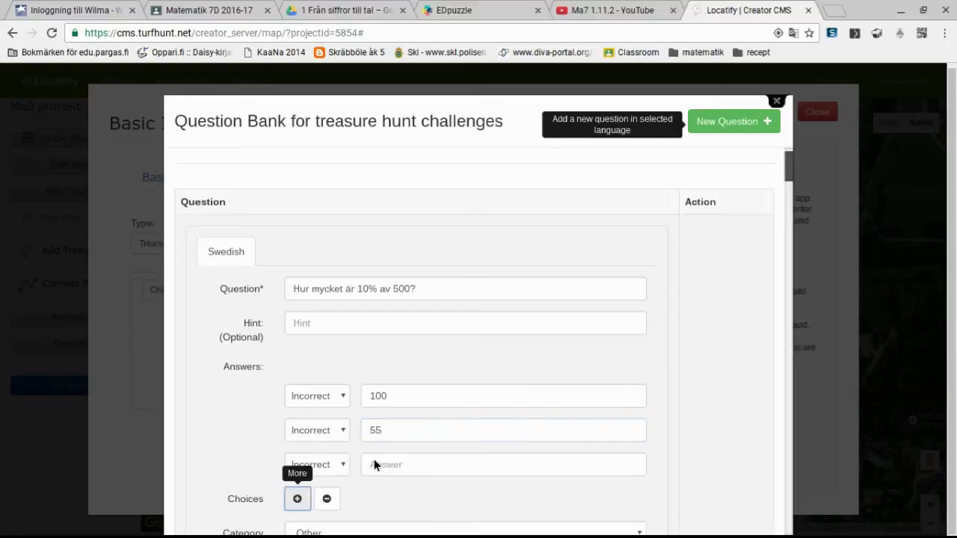
left_click(416, 471)
type("50")
left_click(298, 500)
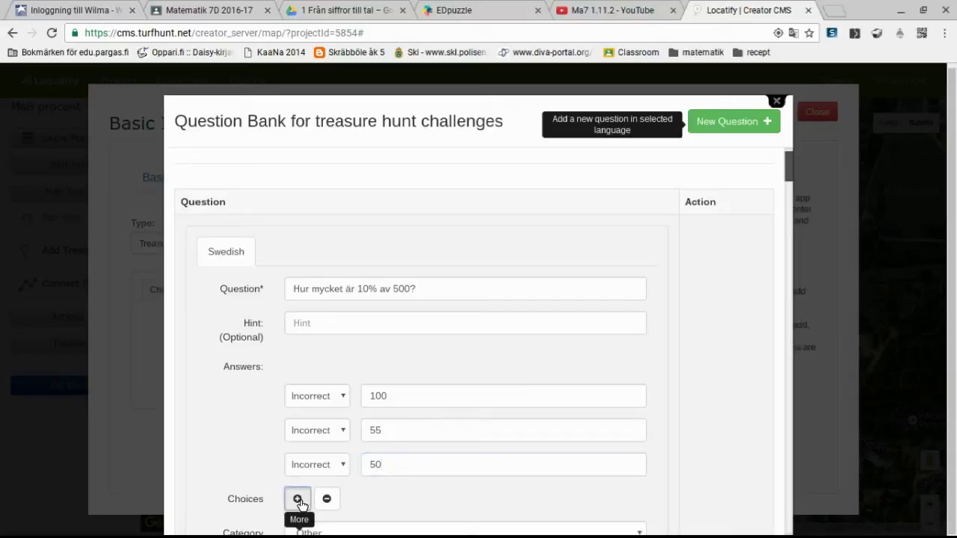
left_click(395, 501)
type("150")
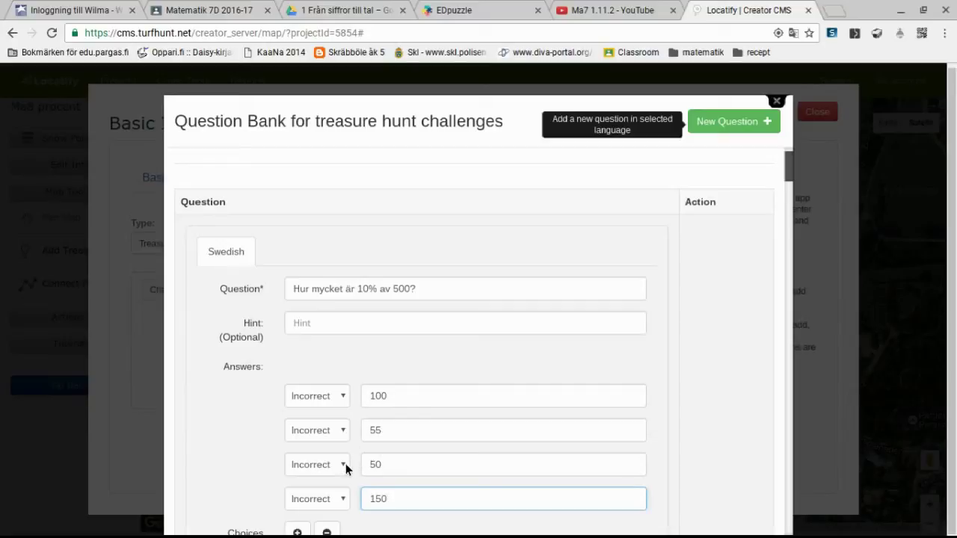
Mark the answer 50 as correct, and save and add the question to the challenge
left_click(345, 463)
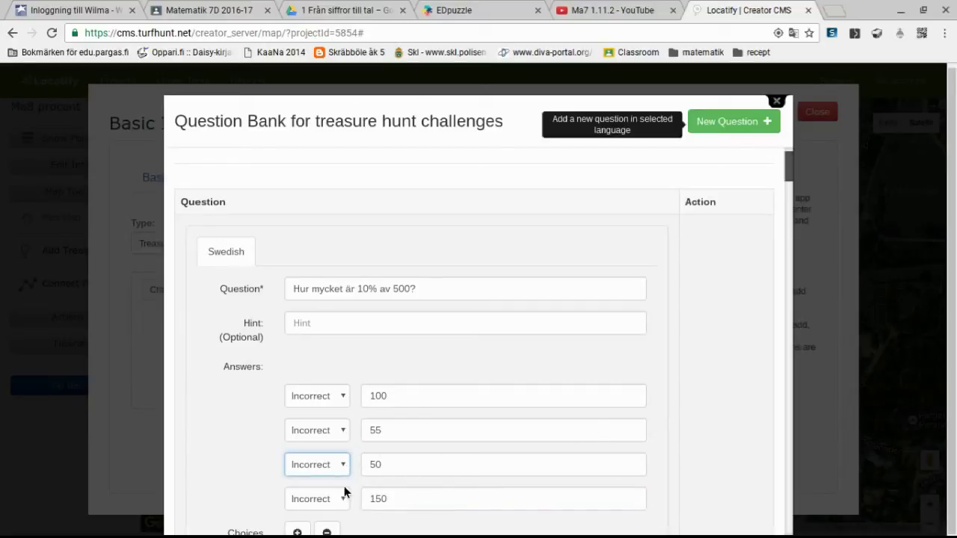
left_click(315, 503)
scroll(690, 404, "down", 2)
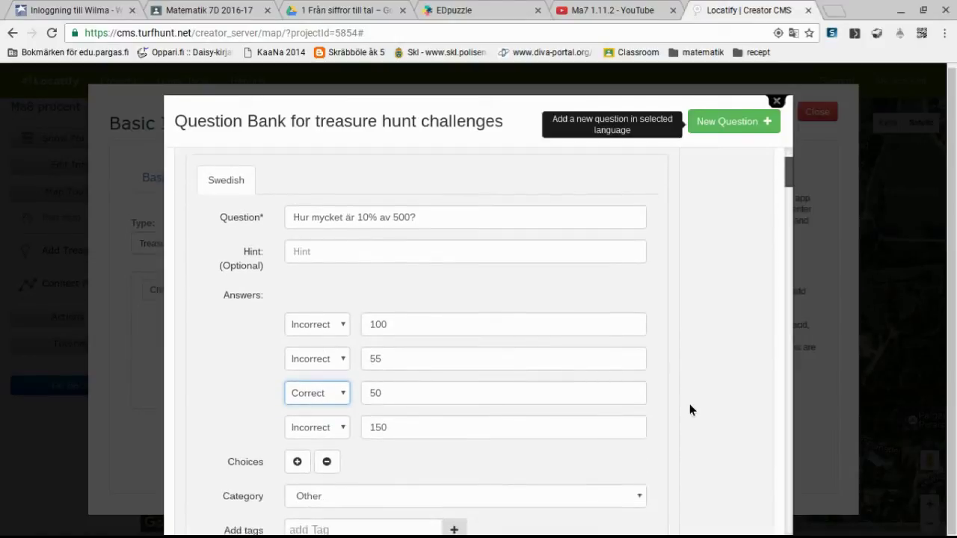
scroll(689, 410, "down", 3)
scroll(666, 439, "up", 1)
left_click(603, 511)
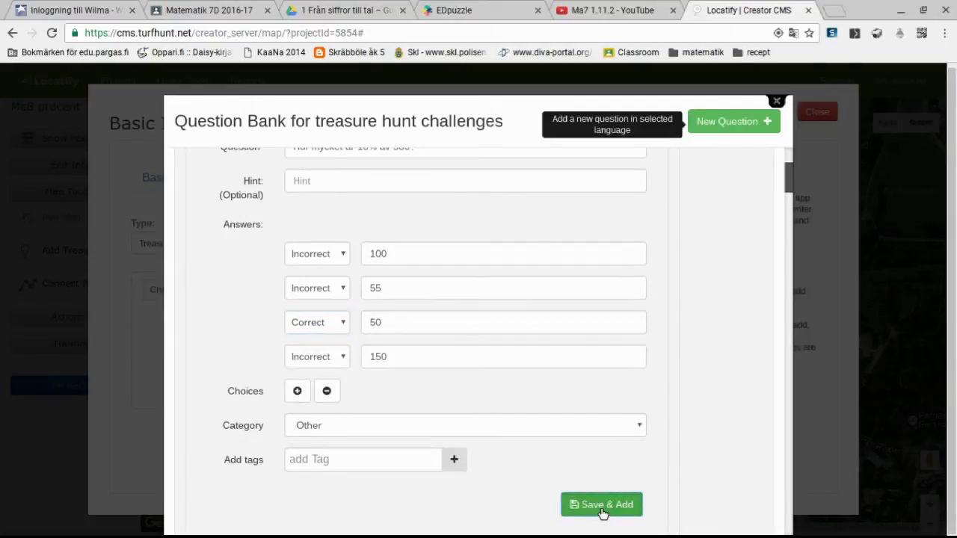
Save the question and add it to the challenge, and save the treasure point with its settings
left_click(602, 512)
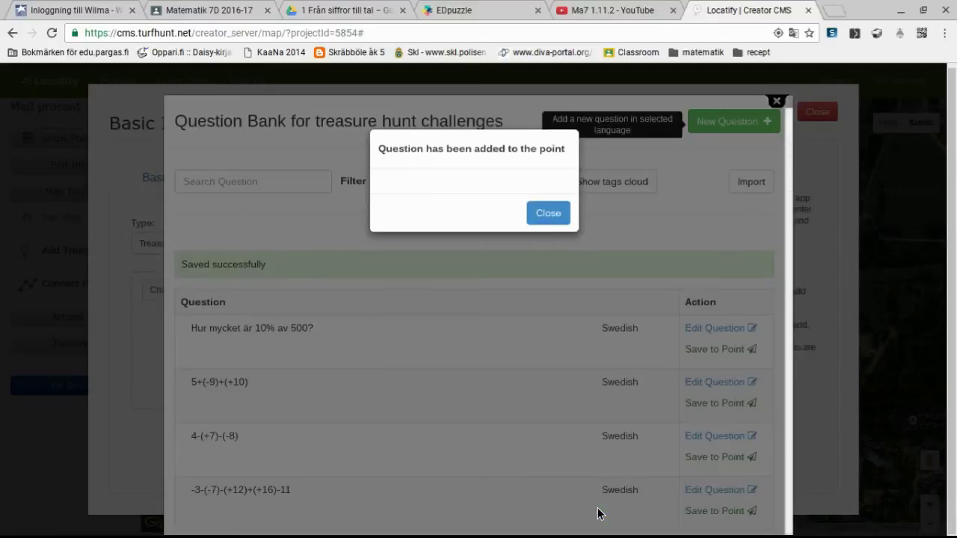
left_click(553, 217)
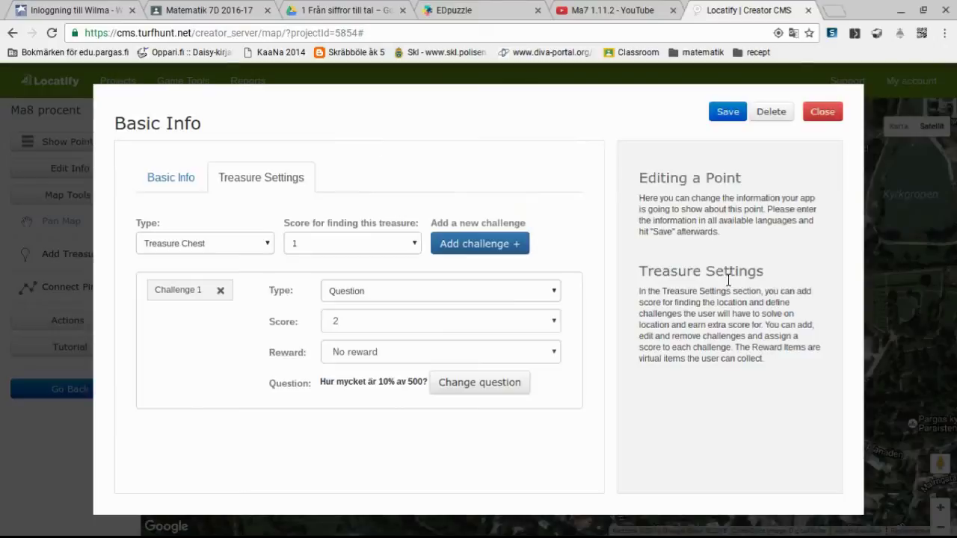
left_click(735, 114)
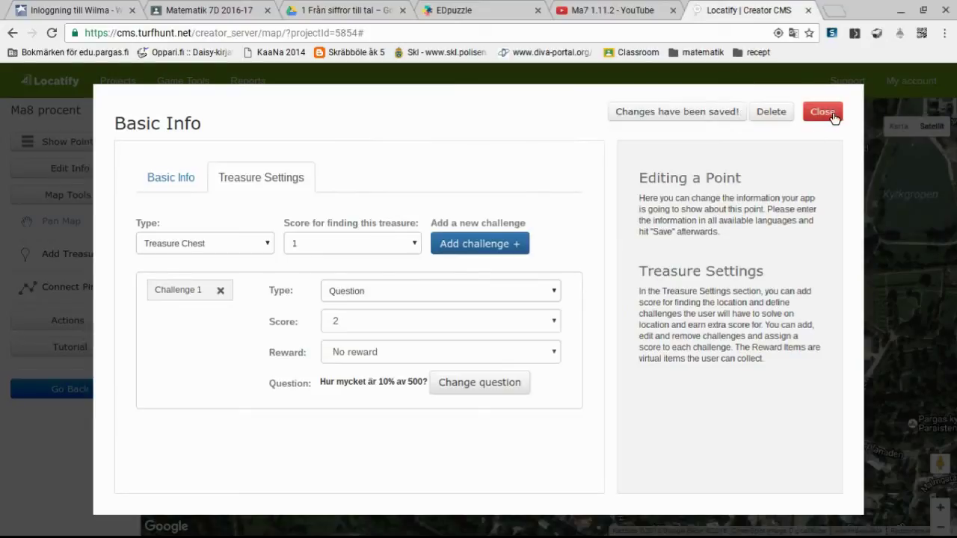
key("Escape")
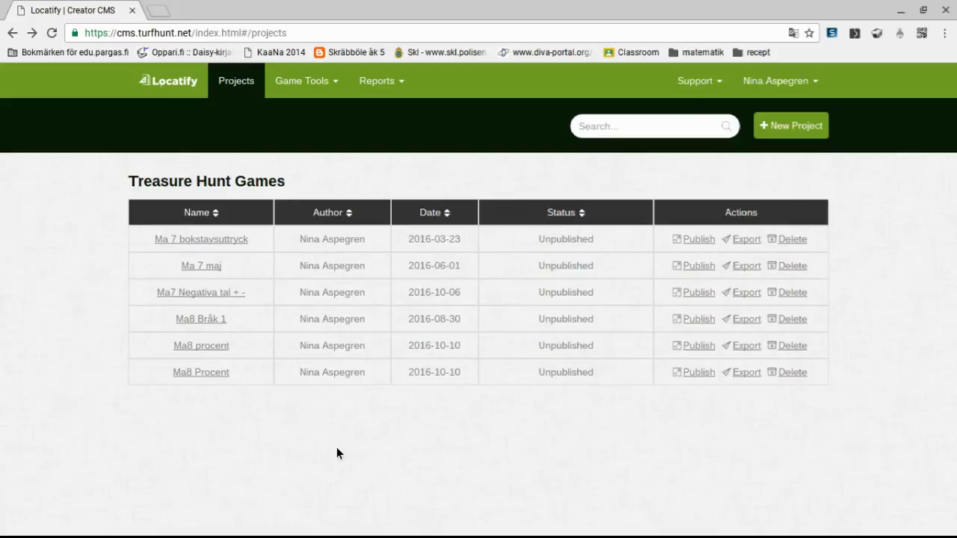
Publish the Ma7 Negativa tal + - game to TurfHunt, shown in the app, expiring in 6 hours, with 30 max teams
left_click(707, 299)
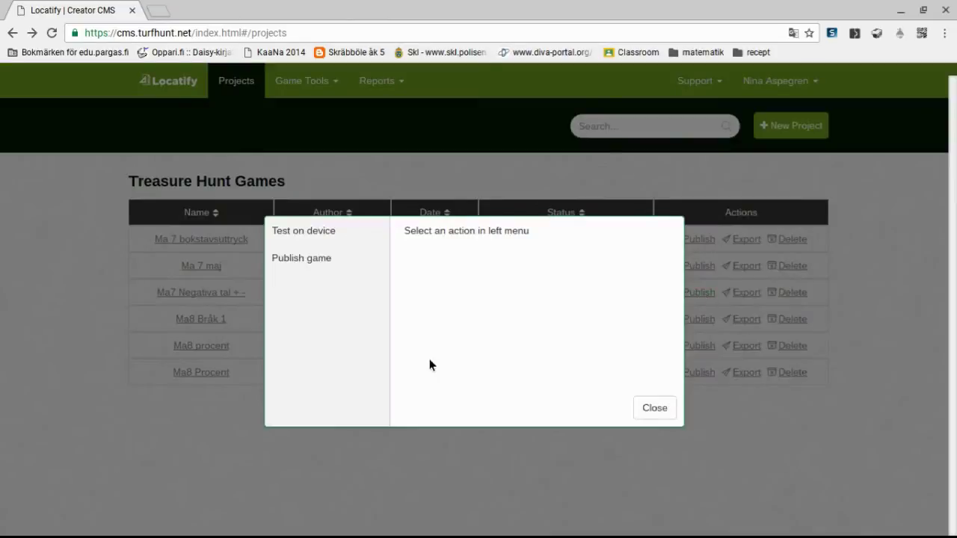
left_click(306, 263)
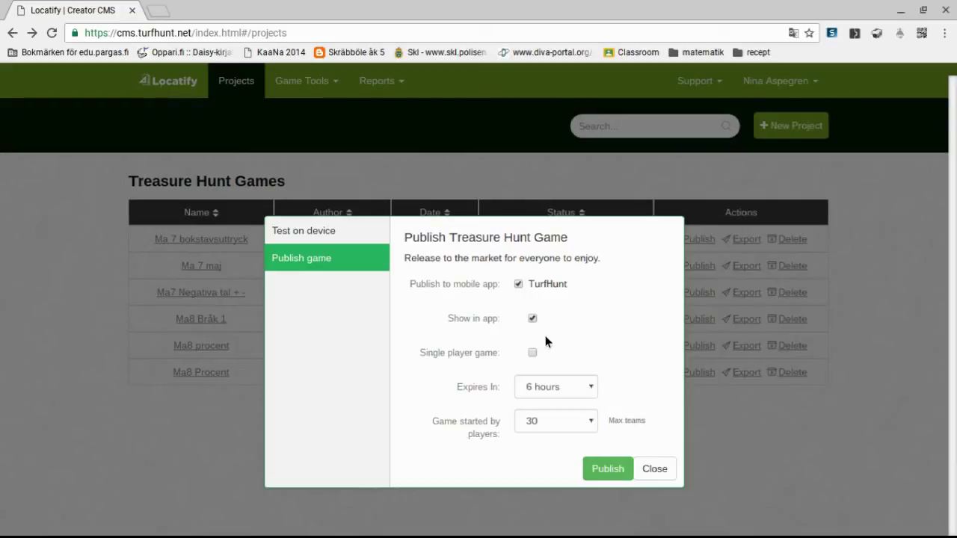
left_click(592, 422)
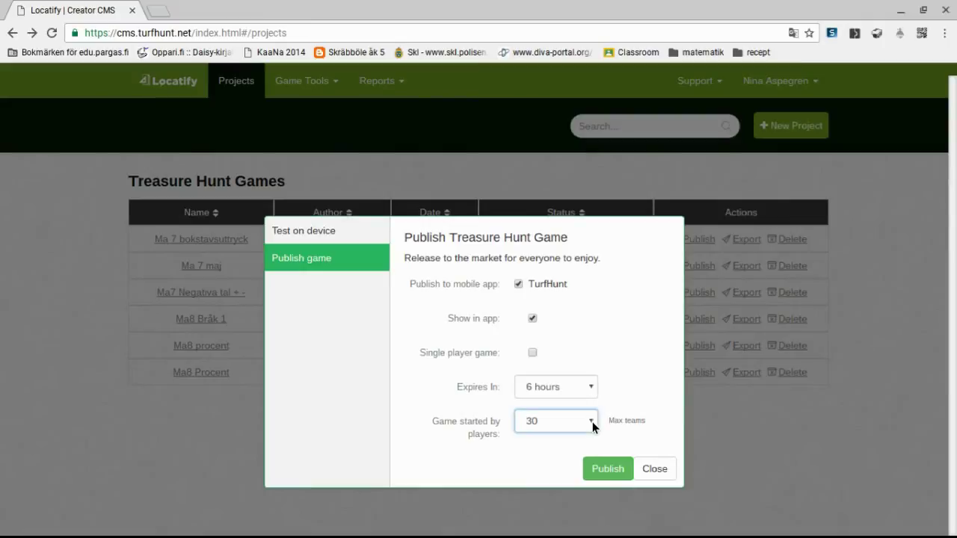
left_click(609, 471)
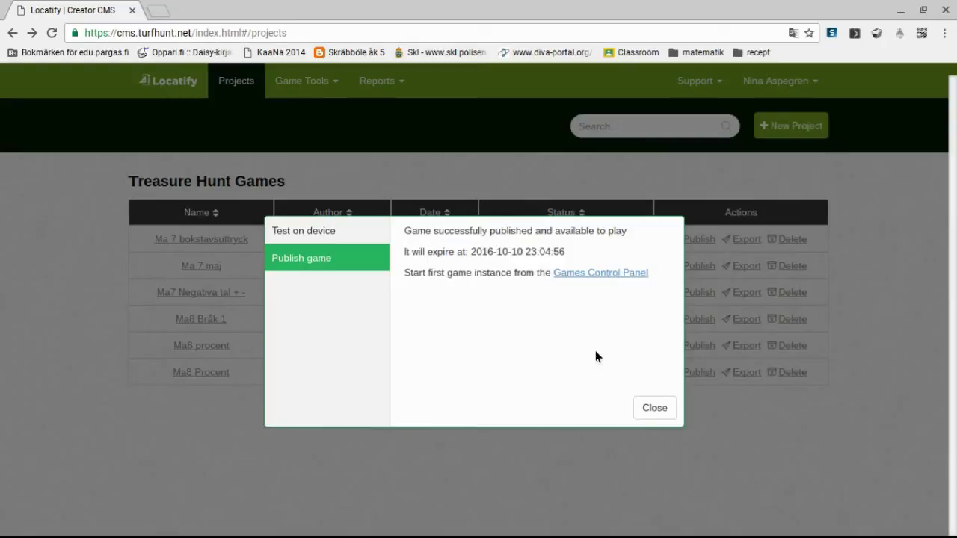
left_click(662, 417)
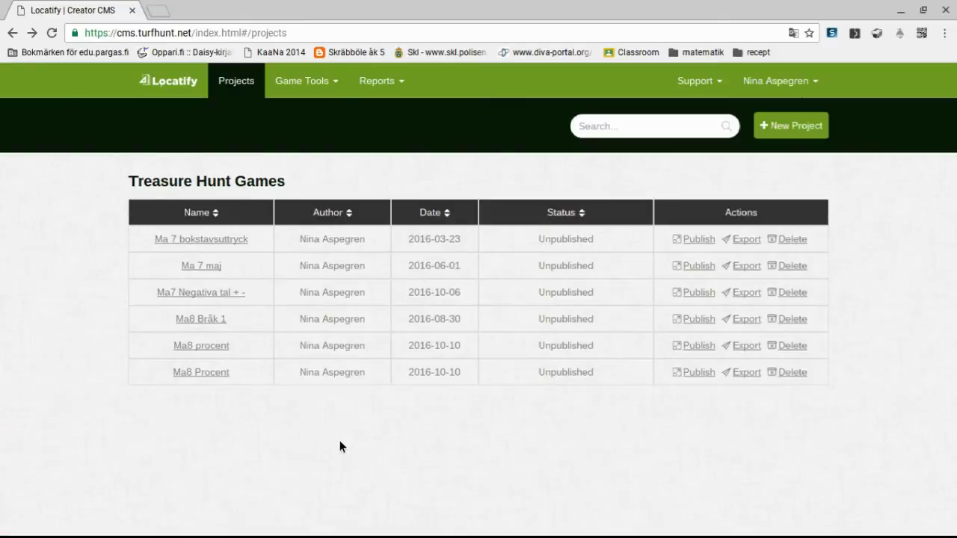
Open the home page and locate the Ma7 Negativa tal + - game in the Games Control Panel
left_click(178, 89)
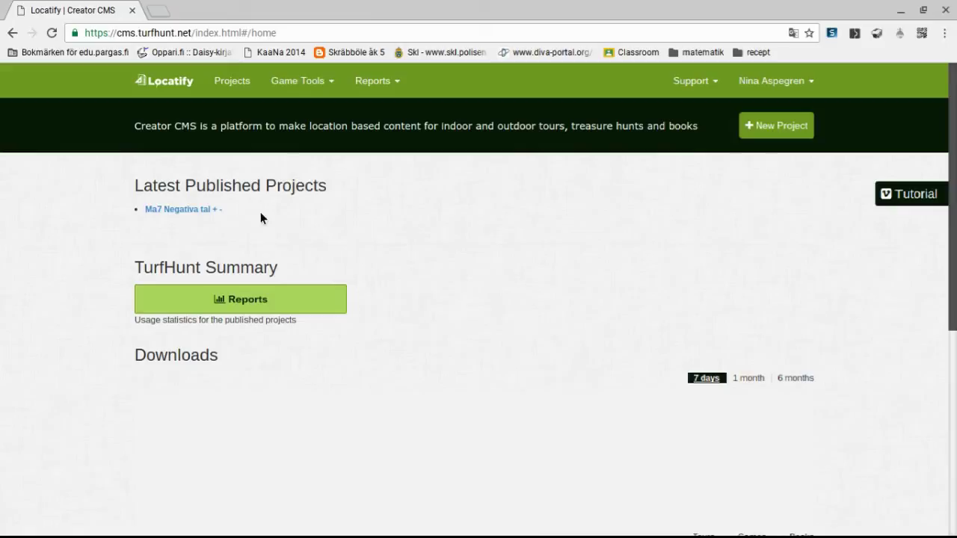
scroll(953, 247, "down", 1)
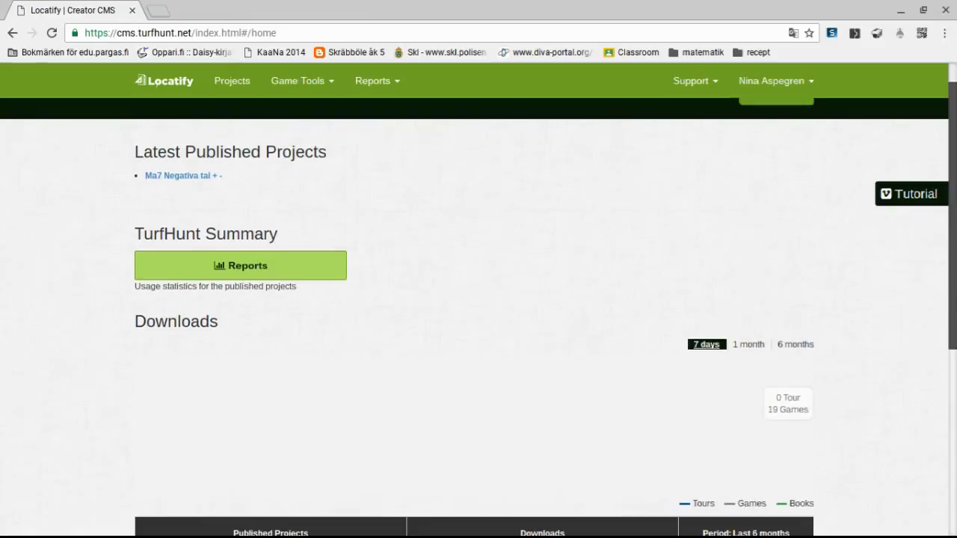
scroll(953, 329, "down", 3)
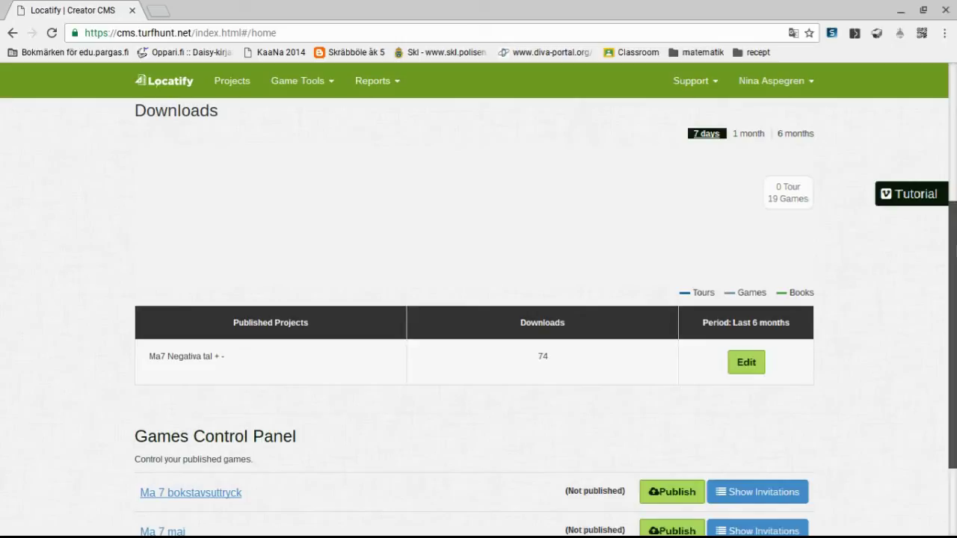
scroll(900, 333, "up", 1)
scroll(900, 334, "down", 2)
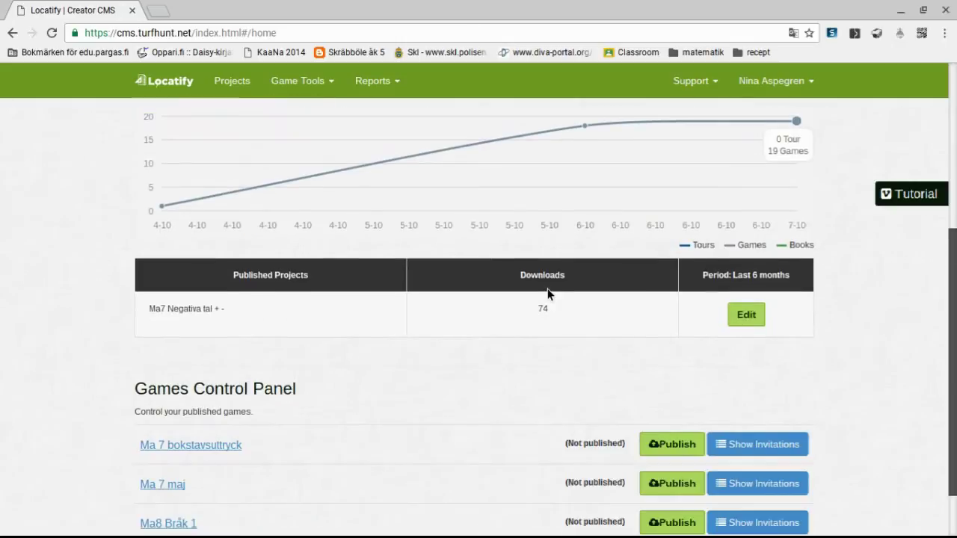
scroll(451, 336, "down", 1)
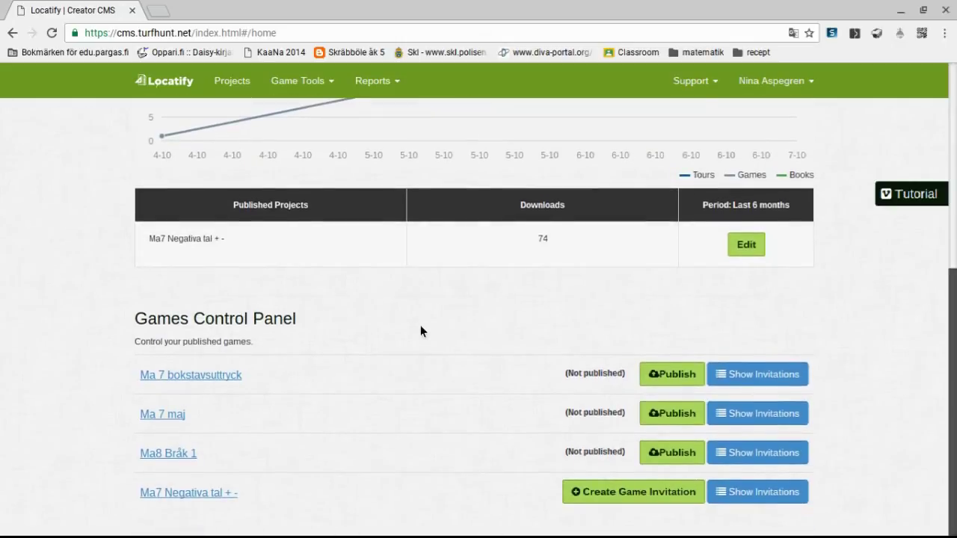